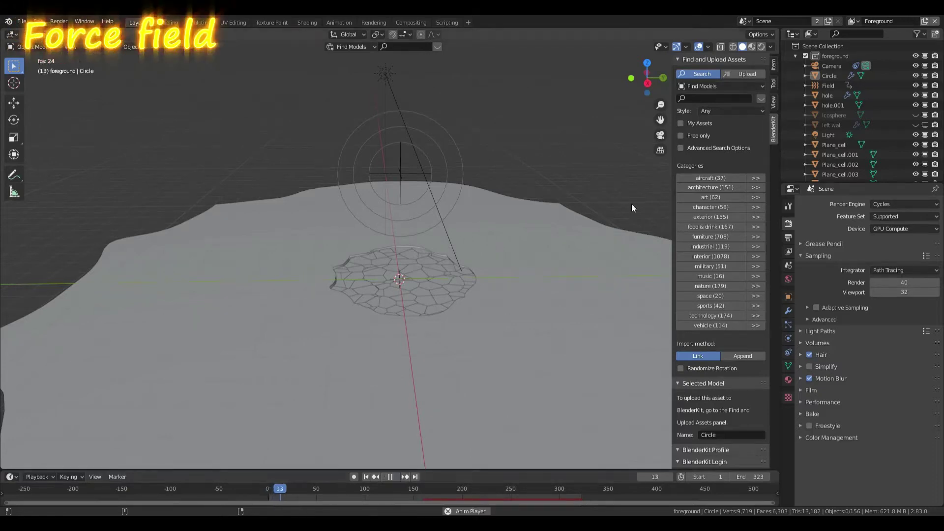
# Orbit above, around and beneath the cracked disc as the force field lifts it from the ground.
pyautogui.moveTo(344, 221); pyautogui.dragTo(325, 290, button='middle')
pyautogui.moveTo(334, 246); pyautogui.dragTo(236, 276, button='middle')
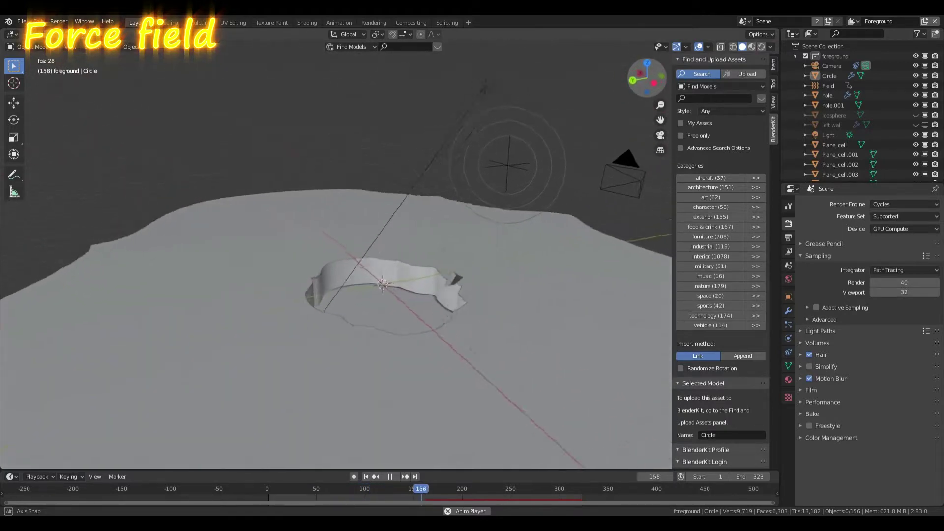
pyautogui.moveTo(345, 295)
pyautogui.mouseDown(button='middle')
pyautogui.moveTo(344, 197)
pyautogui.moveTo(344, 383)
pyautogui.mouseUp(button='middle')
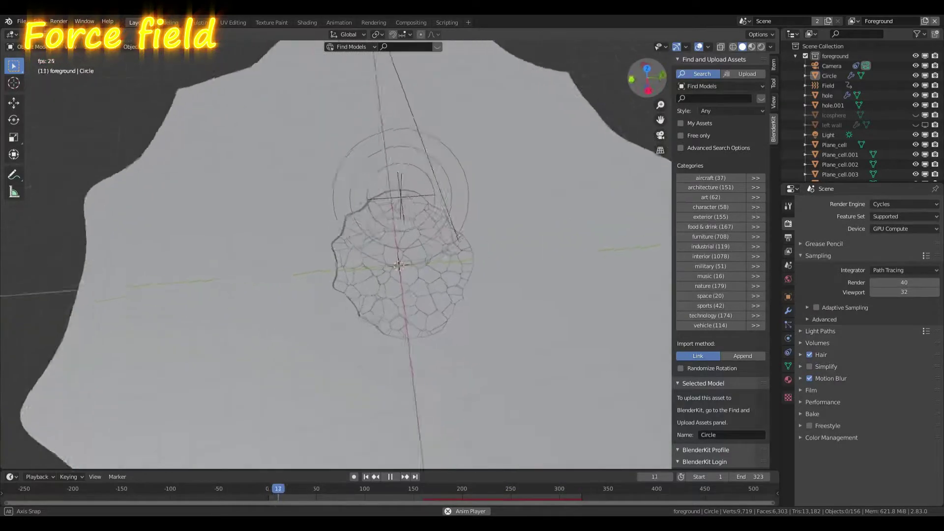
pyautogui.moveTo(344, 246)
pyautogui.mouseDown(button='middle')
pyautogui.moveTo(374, 206)
pyautogui.moveTo(374, 261)
pyautogui.moveTo(374, 216)
pyautogui.mouseUp(button='middle')
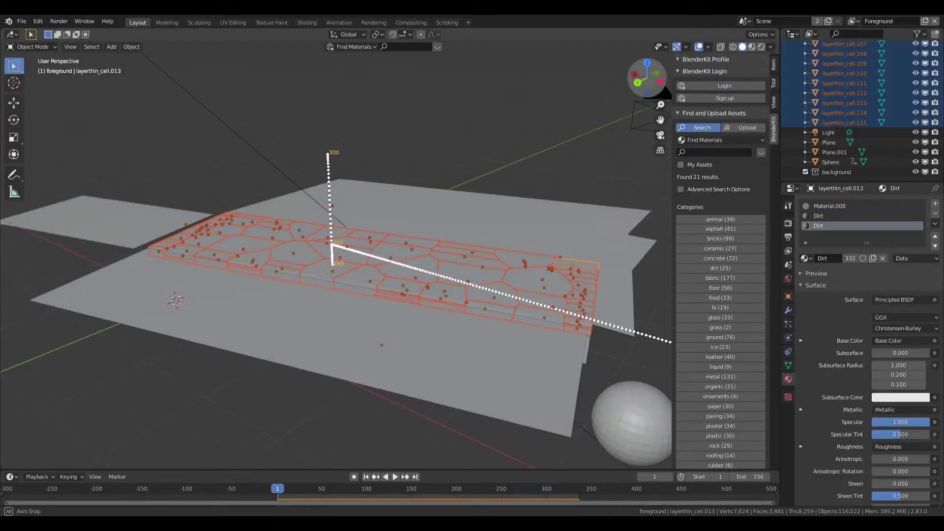
# Orbit around the slab as the sphere shatters it, then switch to Material Preview shading.
pyautogui.moveTo(399, 444); pyautogui.dragTo(404, 445, button='middle')
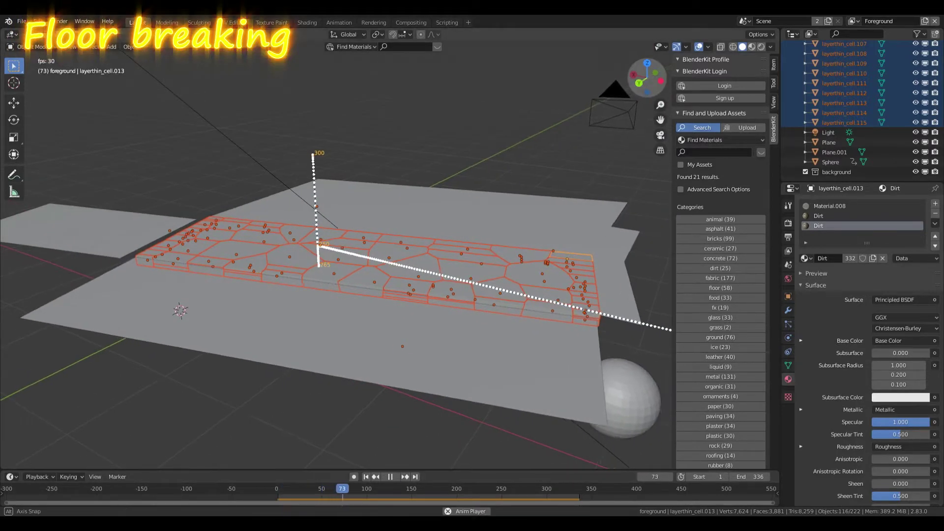
pyautogui.moveTo(404, 445)
pyautogui.mouseDown(button='middle')
pyautogui.moveTo(443, 444)
pyautogui.moveTo(521, 416)
pyautogui.mouseUp(button='middle')
pyautogui.moveTo(402, 339); pyautogui.dragTo(324, 300, button='middle')
pyautogui.moveTo(344, 246)
pyautogui.mouseDown(button='middle')
pyautogui.moveTo(383, 226)
pyautogui.moveTo(349, 236)
pyautogui.mouseUp(button='middle')
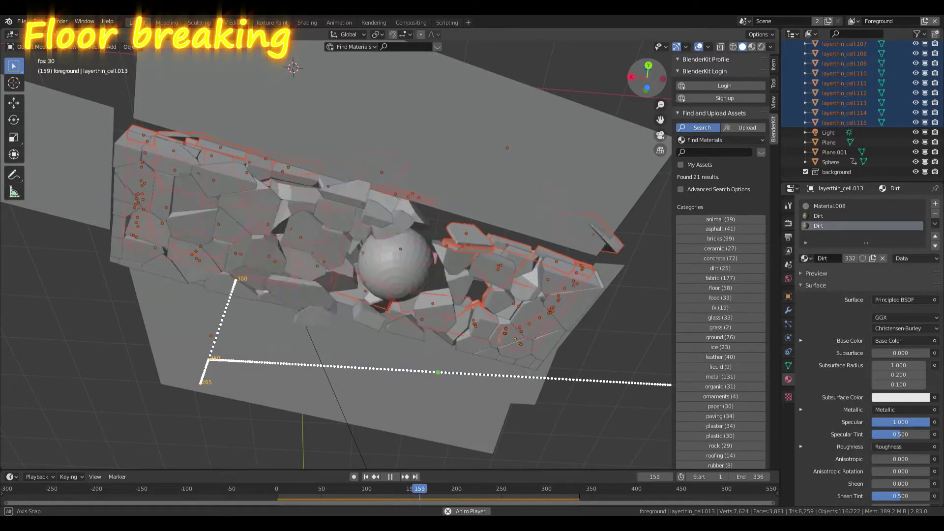
pyautogui.moveTo(211, 344)
pyautogui.mouseDown(button='middle')
pyautogui.moveTo(211, 257)
pyautogui.moveTo(212, 305)
pyautogui.mouseUp(button='middle')
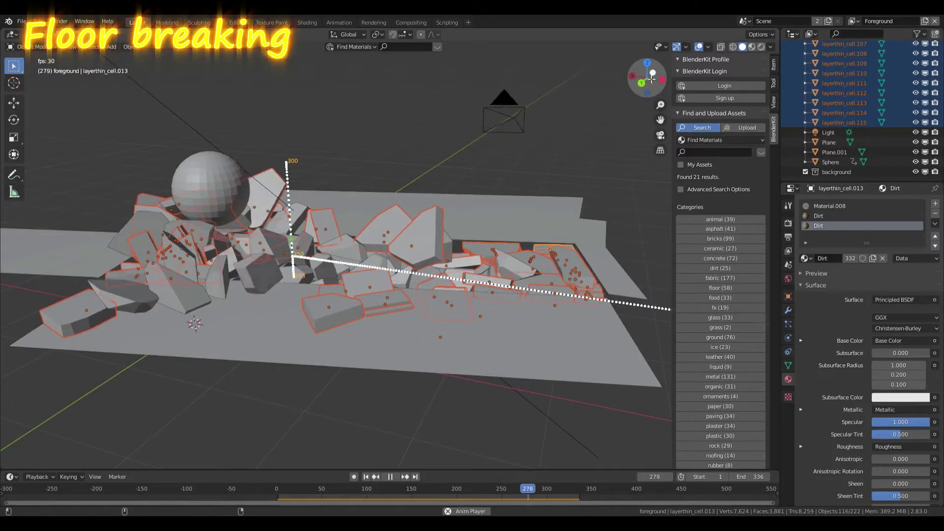
pyautogui.click(752, 46)
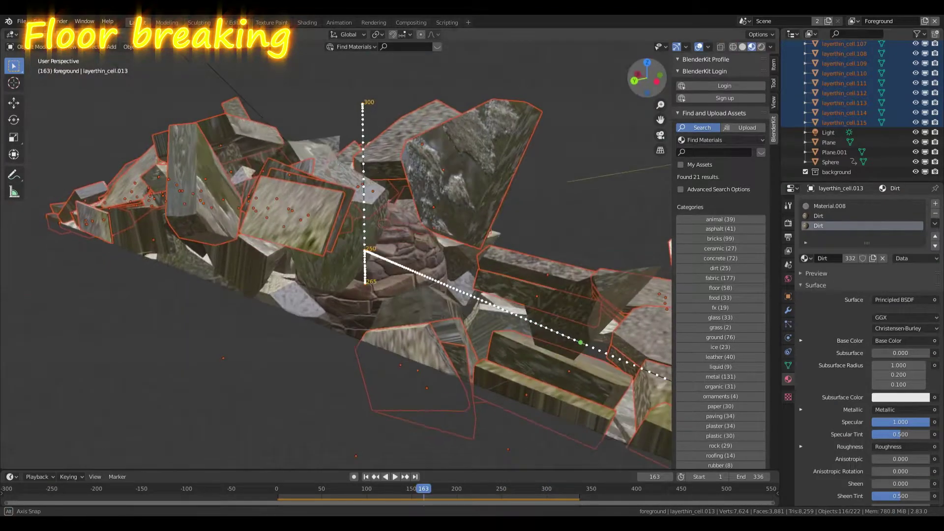
# Circle the textured floor fragments from all sides and beneath, then start the force-field animation.
pyautogui.moveTo(335, 246); pyautogui.dragTo(335, 197, button='middle')
pyautogui.moveTo(34, 207); pyautogui.dragTo(113, 167, button='middle')
pyautogui.moveTo(59, 148)
pyautogui.mouseDown(button='middle')
pyautogui.moveTo(3, 91)
pyautogui.moveTo(659, 84)
pyautogui.moveTo(614, 54)
pyautogui.mouseUp(button='middle')
pyautogui.moveTo(334, 256)
pyautogui.mouseDown(button='middle')
pyautogui.moveTo(373, 216)
pyautogui.moveTo(295, 295)
pyautogui.mouseUp(button='middle')
pyautogui.moveTo(389, 284)
pyautogui.mouseDown(button='middle')
pyautogui.moveTo(62, 190)
pyautogui.moveTo(12, 124)
pyautogui.mouseUp(button='middle')
pyautogui.moveTo(335, 246)
pyautogui.mouseDown(button='middle')
pyautogui.moveTo(277, 226)
pyautogui.moveTo(277, 187)
pyautogui.moveTo(297, 206)
pyautogui.mouseUp(button='middle')
pyautogui.moveTo(335, 285)
pyautogui.mouseDown(button='middle')
pyautogui.moveTo(184, 239)
pyautogui.moveTo(116, 239)
pyautogui.mouseUp(button='middle')
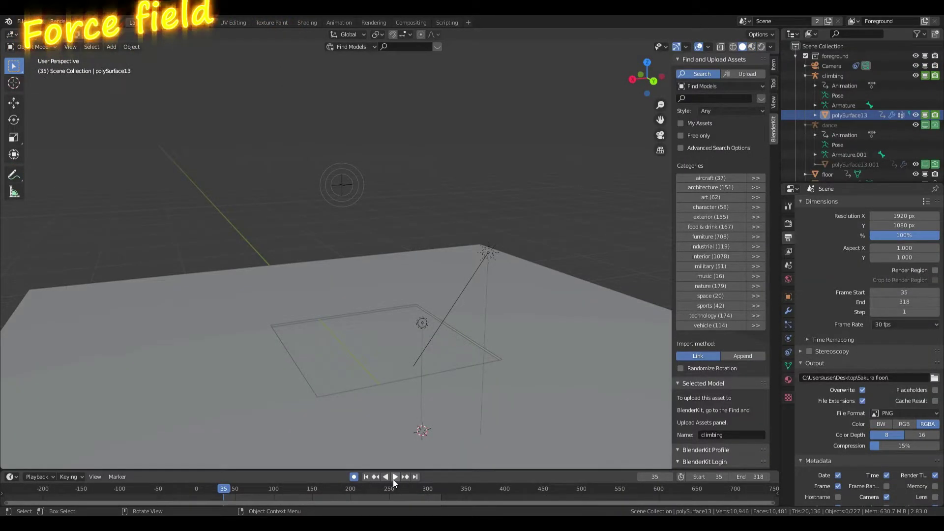
pyautogui.click(394, 480)
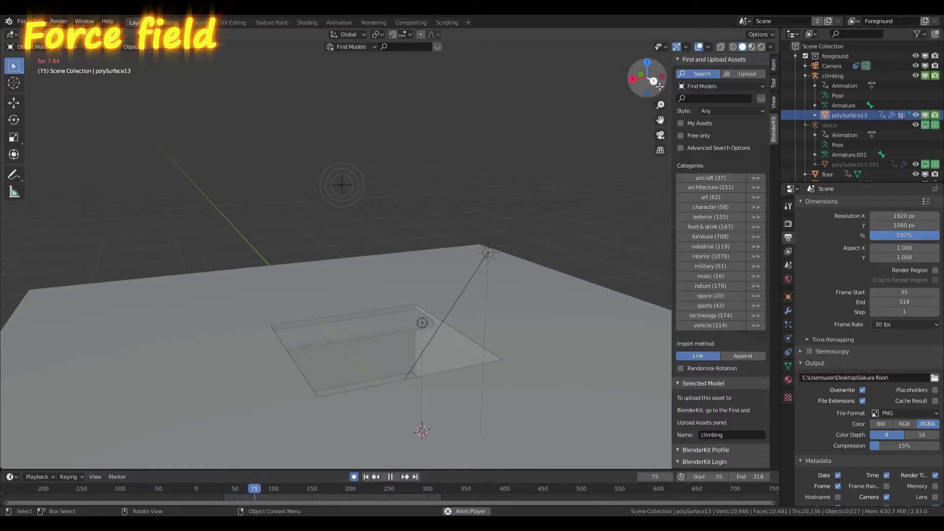
# Orbit around the floor hole as the figure climbs out and the cube tower erupts.
pyautogui.moveTo(668, 91); pyautogui.dragTo(647, 95)
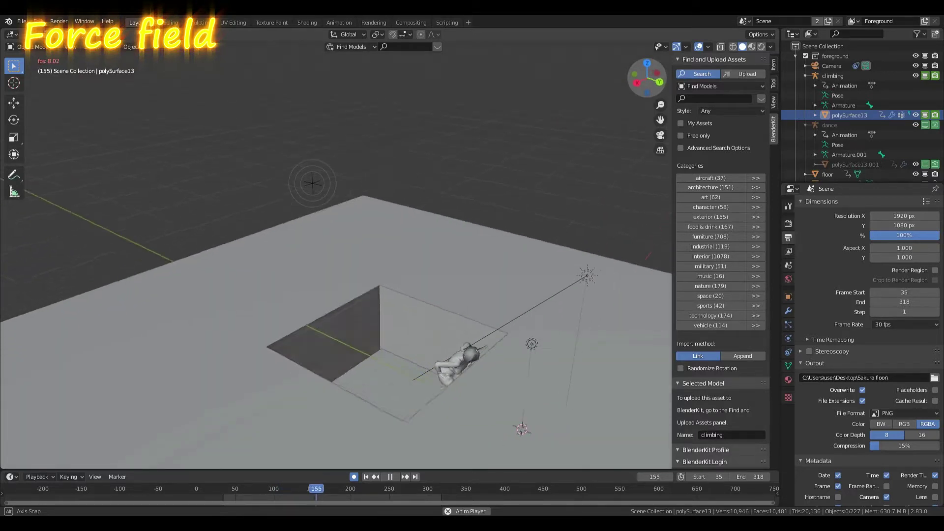
pyautogui.moveTo(648, 81); pyautogui.dragTo(650, 80)
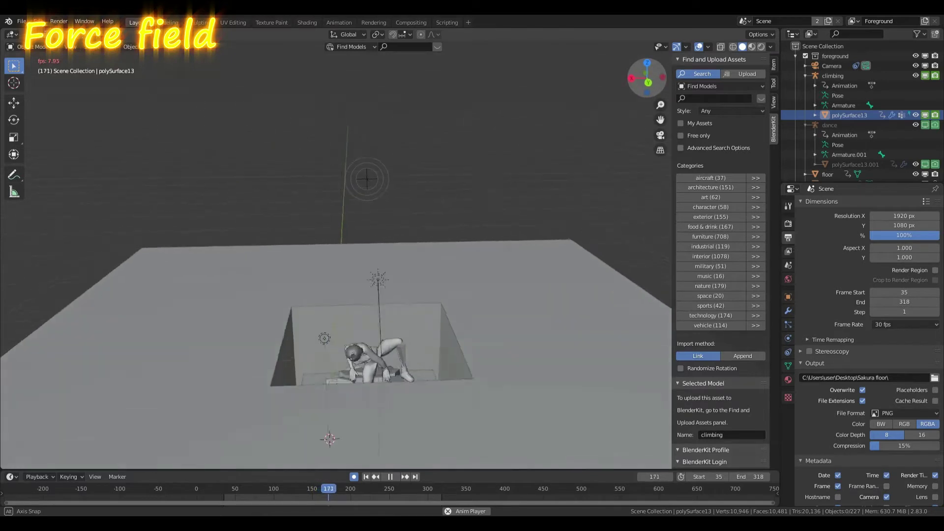
pyautogui.moveTo(647, 81); pyautogui.dragTo(644, 80)
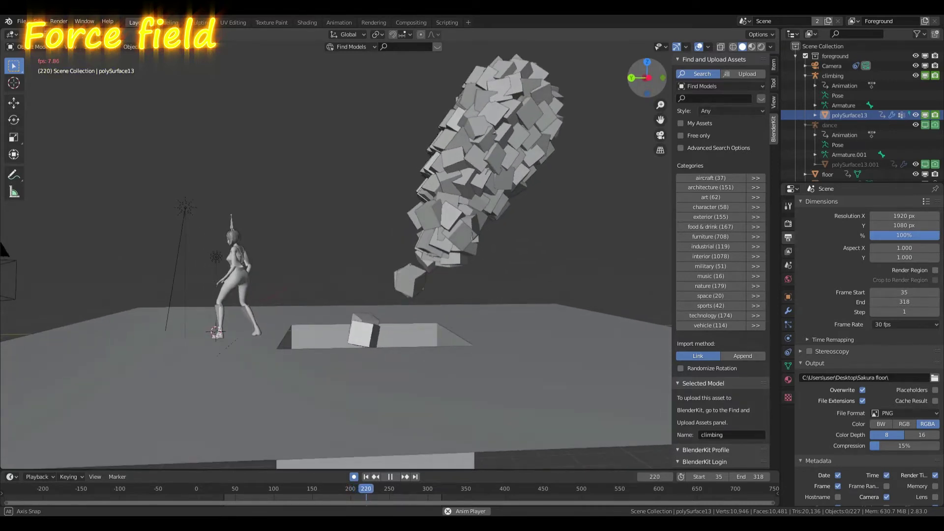
pyautogui.moveTo(644, 80); pyautogui.dragTo(648, 77)
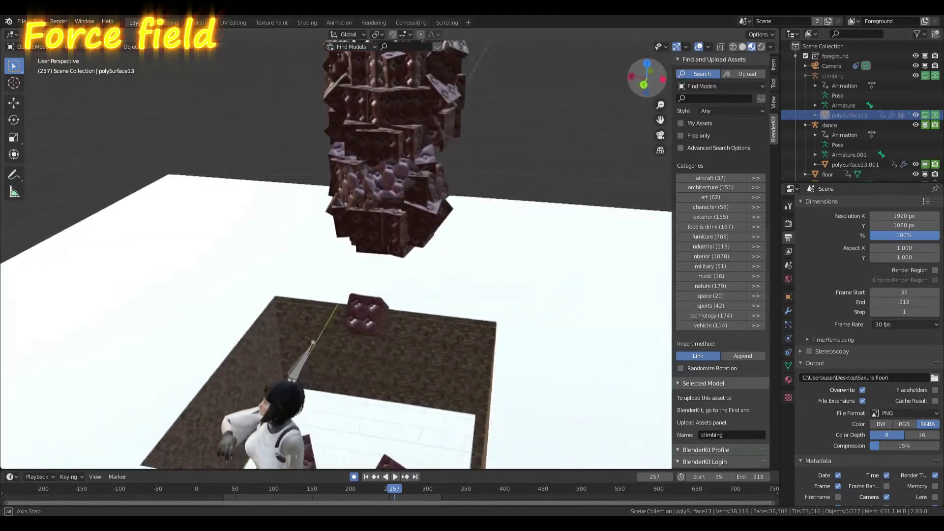
pyautogui.moveTo(648, 76)
pyautogui.mouseDown()
pyautogui.moveTo(659, 78)
pyautogui.moveTo(620, 83)
pyautogui.moveTo(650, 79)
pyautogui.mouseUp()
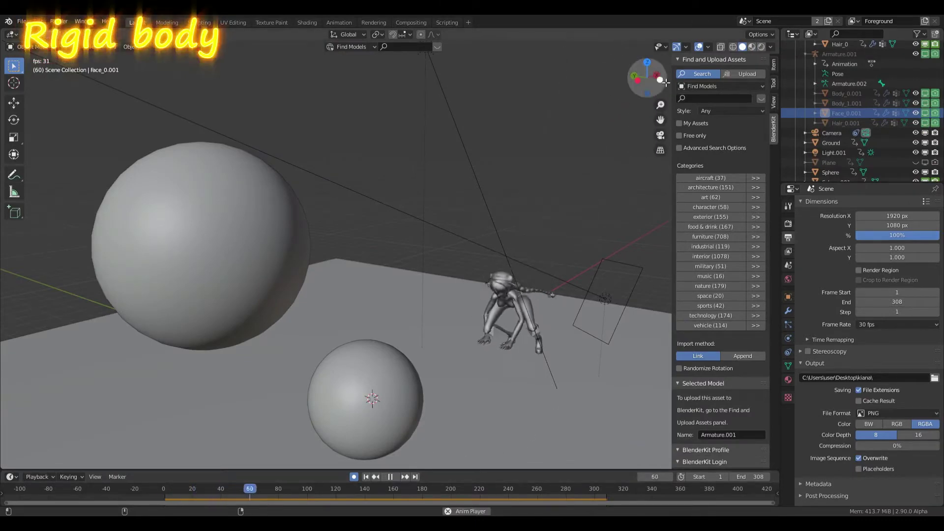
# Orbit around the shattering spheres and zoom in toward the character.
pyautogui.moveTo(660, 79)
pyautogui.mouseDown()
pyautogui.moveTo(654, 86)
pyautogui.moveTo(647, 78)
pyautogui.mouseUp()
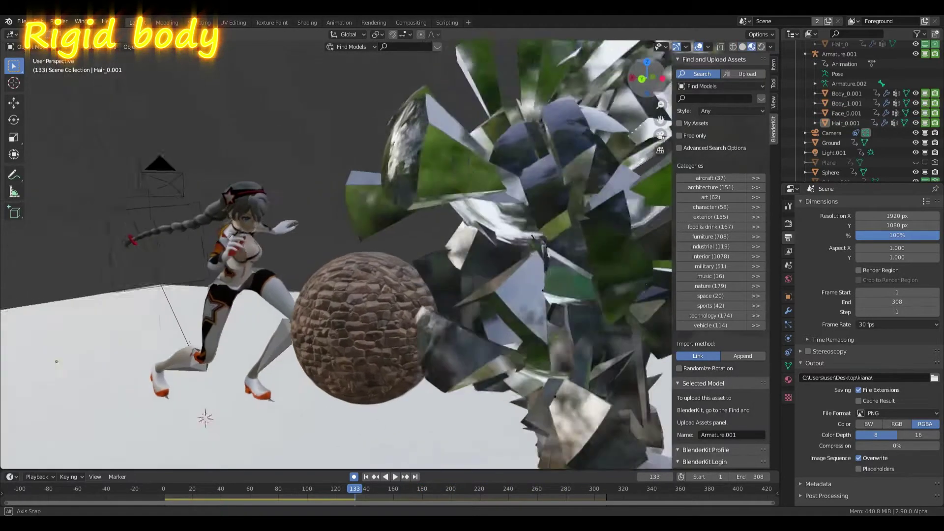
pyautogui.scroll(2, 336, 254)
pyautogui.scroll(2, 336, 254)
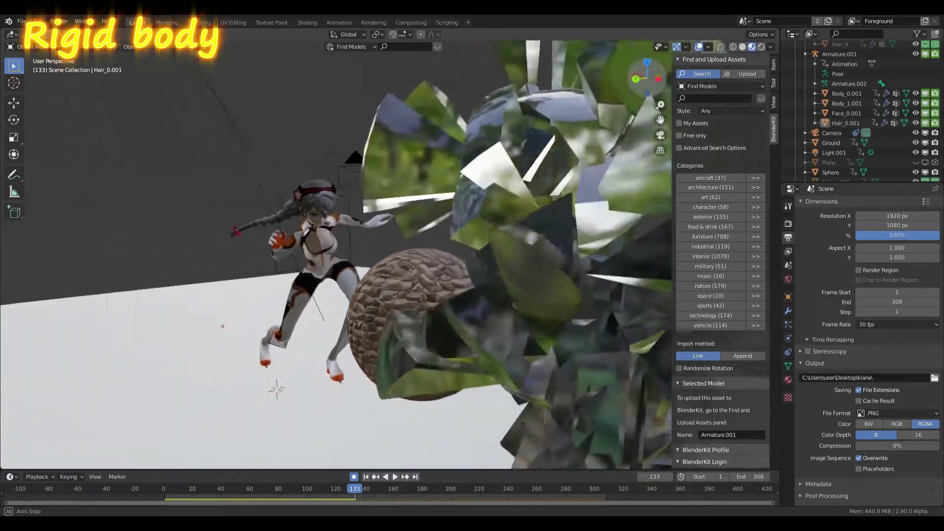
pyautogui.scroll(2, 336, 254)
pyautogui.scroll(2, 336, 254)
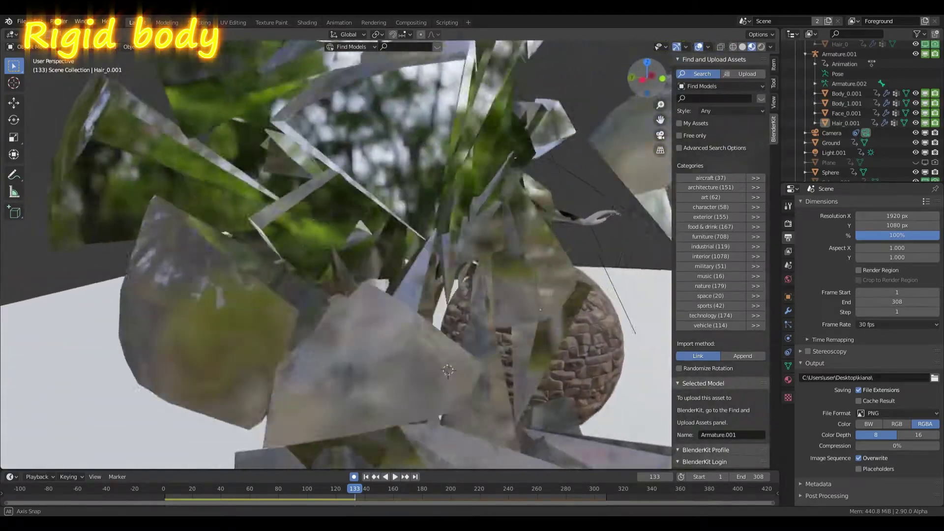
# Circle the character, stone sphere and textured debris from close range.
pyautogui.moveTo(336, 254); pyautogui.dragTo(403, 271, button='middle')
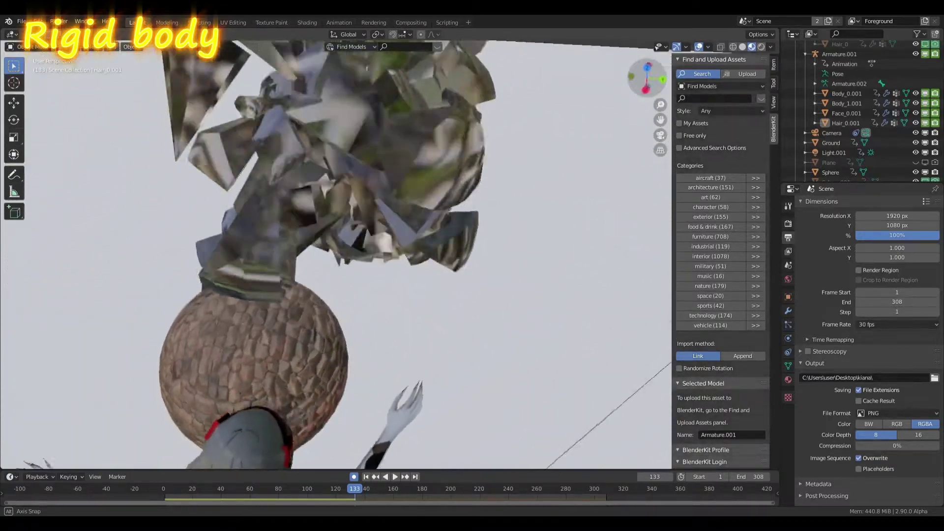
pyautogui.moveTo(512, 197); pyautogui.dragTo(531, 195, button='middle')
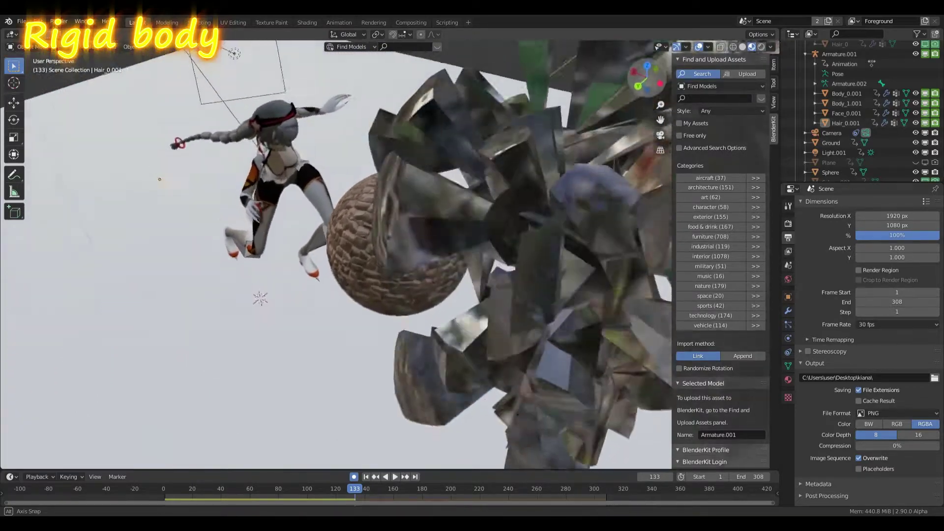
pyautogui.moveTo(531, 195); pyautogui.dragTo(613, 184, button='middle')
pyautogui.moveTo(334, 245)
pyautogui.mouseDown(button='middle')
pyautogui.moveTo(256, 246)
pyautogui.moveTo(320, 245)
pyautogui.moveTo(275, 246)
pyautogui.mouseUp(button='middle')
pyautogui.moveTo(585, 454); pyautogui.dragTo(628, 455, button='middle')
pyautogui.moveTo(334, 246)
pyautogui.mouseDown(button='middle')
pyautogui.moveTo(295, 246)
pyautogui.moveTo(325, 246)
pyautogui.mouseUp(button='middle')
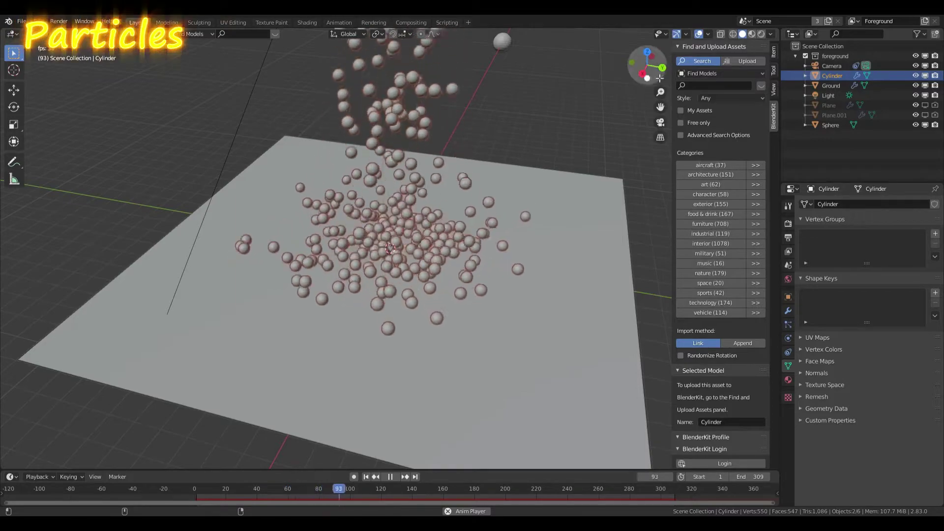
# Orbit from the falling checkered spheres to a top-down view of the plane.
pyautogui.moveTo(647, 64); pyautogui.dragTo(637, 74)
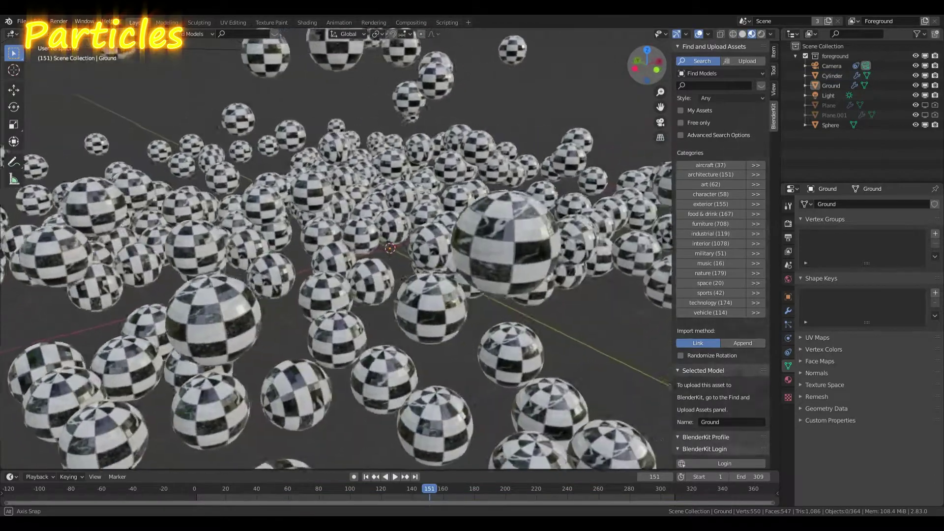
pyautogui.moveTo(344, 197)
pyautogui.mouseDown(button='middle')
pyautogui.moveTo(374, 276)
pyautogui.moveTo(364, 295)
pyautogui.moveTo(344, 295)
pyautogui.mouseUp(button='middle')
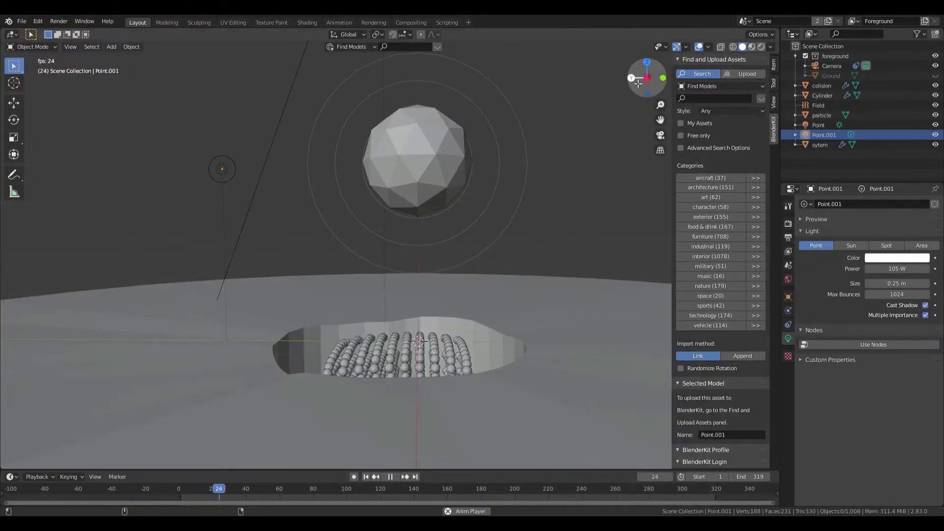
# Orbit the particle sphere and tray from high, level, low and top-down angles.
pyautogui.moveTo(649, 84); pyautogui.dragTo(649, 101)
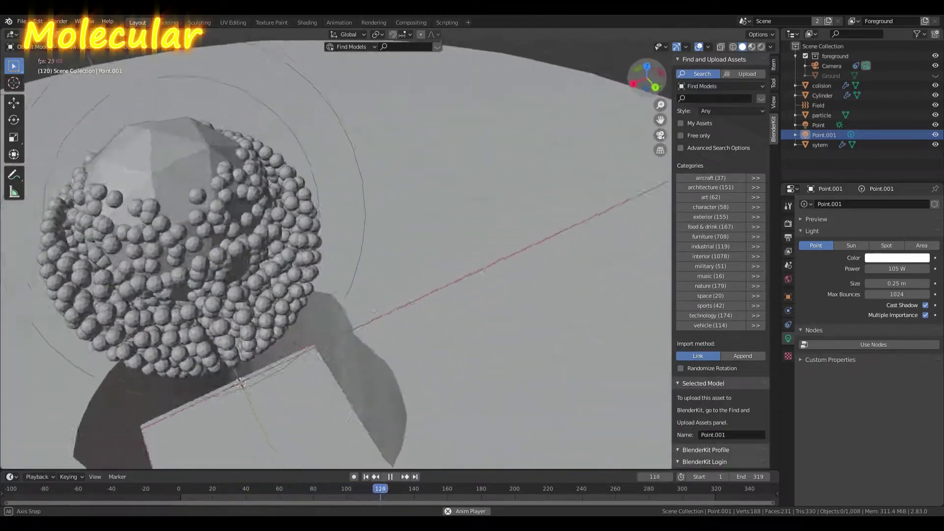
pyautogui.keyDown('alt'); pyautogui.moveTo(33, 345); pyautogui.dragTo(109, 158, button='middle'); pyautogui.keyUp('alt')
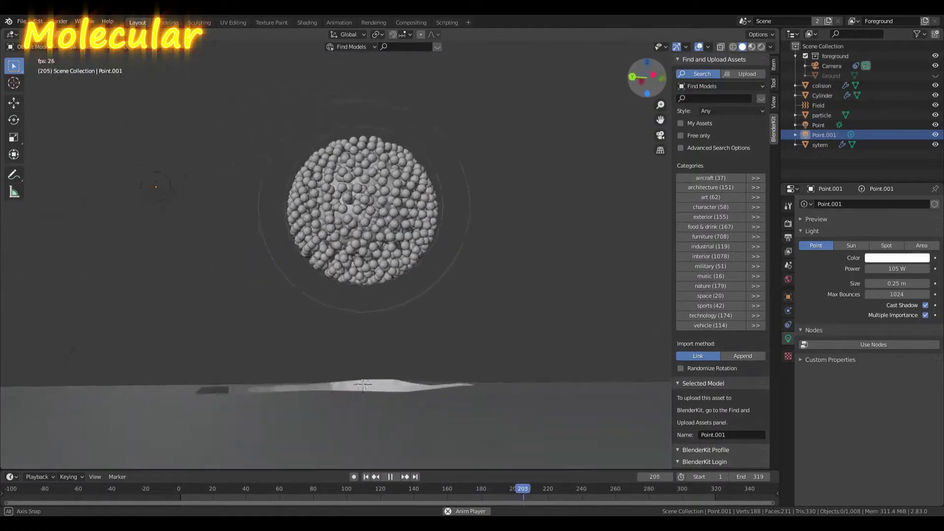
pyautogui.moveTo(363, 384)
pyautogui.keyDown('alt'); pyautogui.mouseDown(button='middle')
pyautogui.moveTo(568, 400)
pyautogui.moveTo(443, 344)
pyautogui.moveTo(442, 373)
pyautogui.mouseUp(button='middle'); pyautogui.keyUp('alt')
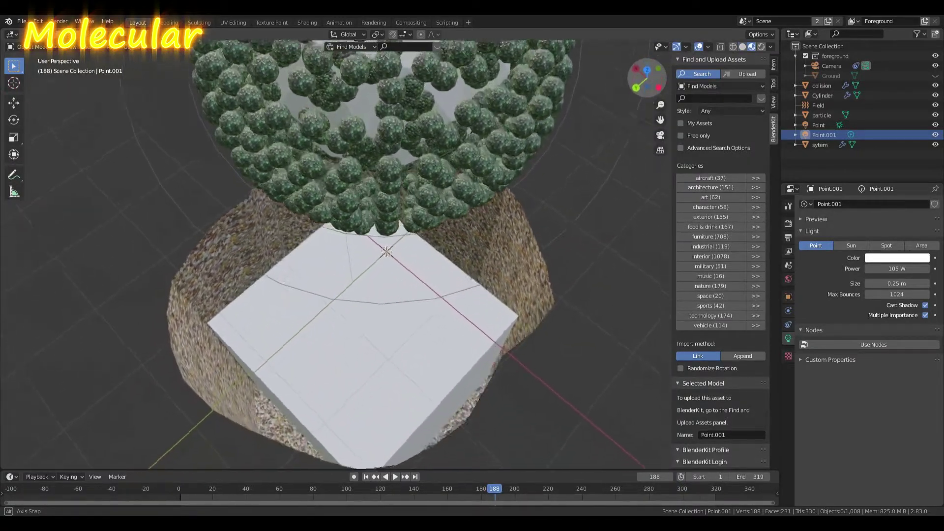
pyautogui.moveTo(339, 252)
pyautogui.mouseDown(button='middle')
pyautogui.moveTo(293, 308)
pyautogui.moveTo(280, 366)
pyautogui.moveTo(321, 433)
pyautogui.moveTo(416, 454)
pyautogui.moveTo(389, 366)
pyautogui.moveTo(420, 350)
pyautogui.moveTo(421, 280)
pyautogui.mouseUp(button='middle')
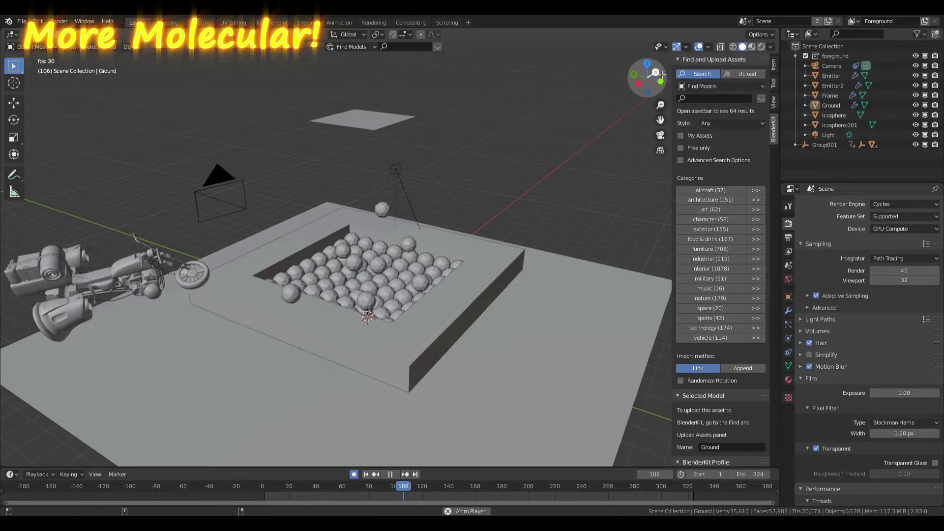
pyautogui.moveTo(442, 246)
pyautogui.mouseDown(button='middle')
pyautogui.moveTo(325, 256)
pyautogui.moveTo(325, 236)
pyautogui.moveTo(304, 226)
pyautogui.moveTo(291, 196)
pyautogui.mouseUp(button='middle')
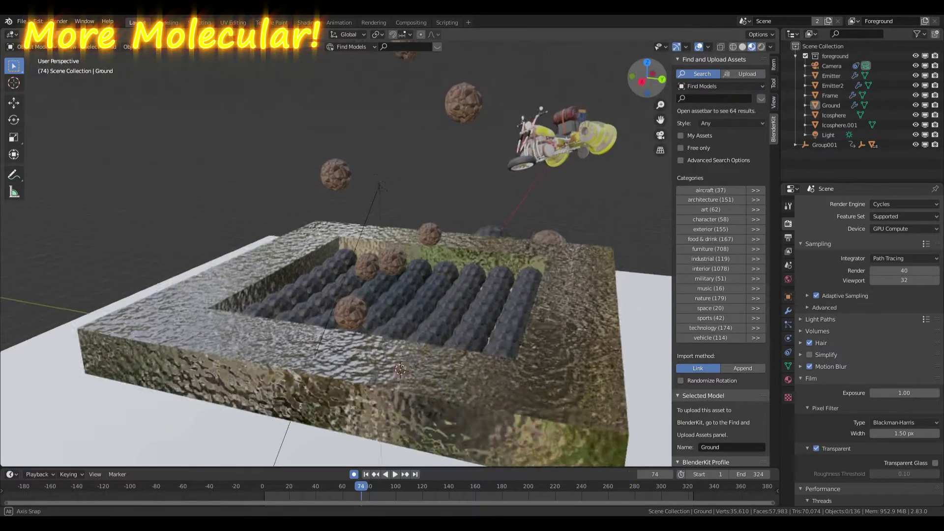
pyautogui.moveTo(344, 245)
pyautogui.mouseDown(button='middle')
pyautogui.moveTo(285, 236)
pyautogui.moveTo(329, 241)
pyautogui.moveTo(290, 226)
pyautogui.mouseUp(button='middle')
pyautogui.moveTo(448, 366)
pyautogui.mouseDown(button='middle')
pyautogui.moveTo(362, 419)
pyautogui.moveTo(324, 381)
pyautogui.moveTo(337, 355)
pyautogui.moveTo(404, 391)
pyautogui.moveTo(358, 350)
pyautogui.moveTo(328, 378)
pyautogui.moveTo(322, 406)
pyautogui.mouseUp(button='middle')
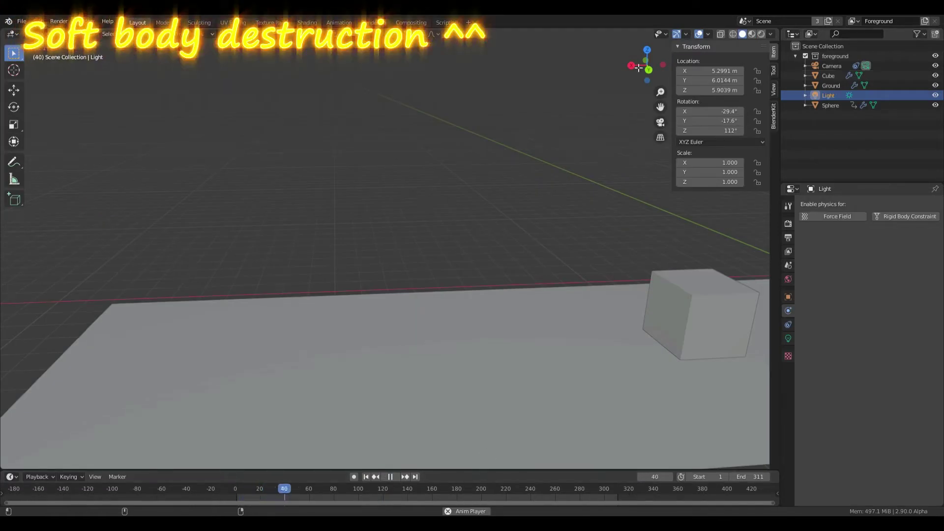
# Orbit the soft body scene as the sphere shatters the cube and rolls across the ground.
pyautogui.moveTo(650, 76); pyautogui.dragTo(664, 152)
pyautogui.moveTo(384, 245); pyautogui.dragTo(29, 246, button='middle')
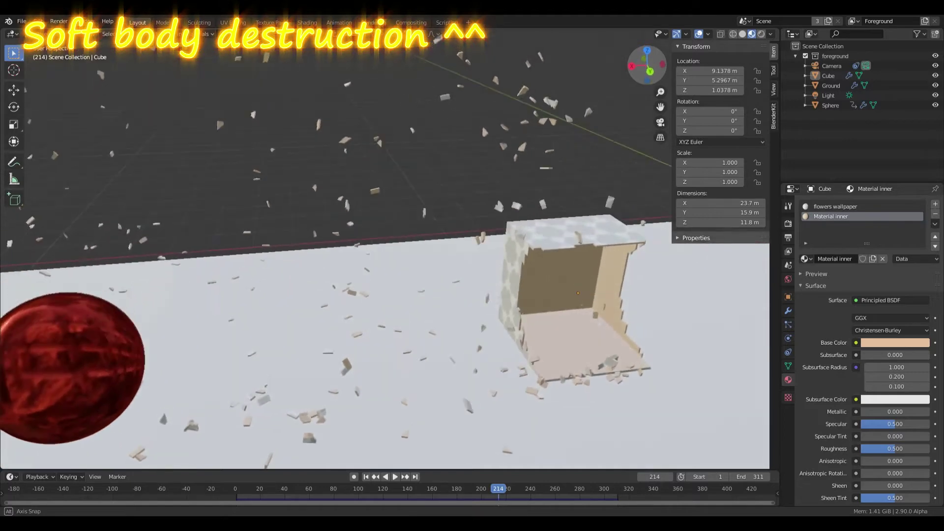
pyautogui.moveTo(344, 246)
pyautogui.mouseDown(button='middle')
pyautogui.moveTo(502, 265)
pyautogui.moveTo(580, 245)
pyautogui.moveTo(502, 226)
pyautogui.moveTo(443, 246)
pyautogui.moveTo(442, 217)
pyautogui.moveTo(403, 217)
pyautogui.moveTo(384, 275)
pyautogui.moveTo(344, 167)
pyautogui.mouseUp(button='middle')
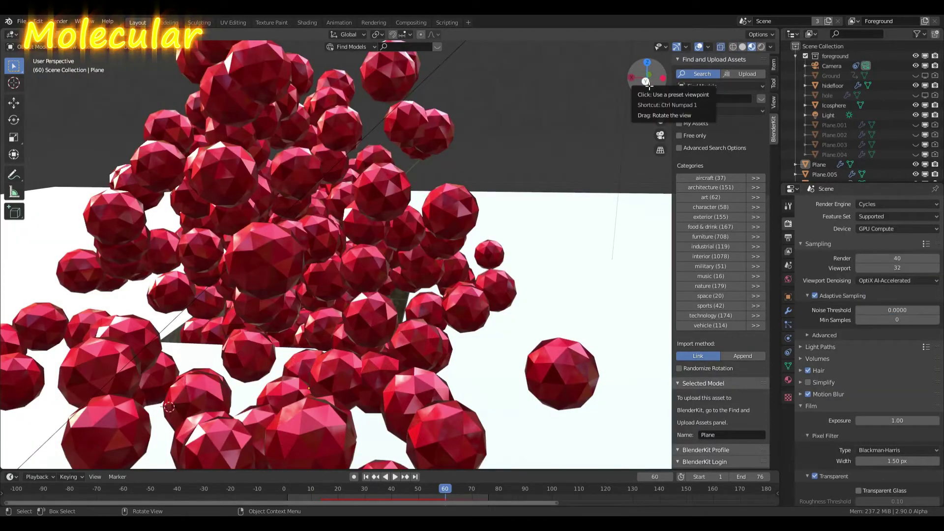
# Rotate the view around the red sphere cloud bursting from the box onto the plane.
pyautogui.moveTo(649, 86); pyautogui.dragTo(634, 99)
pyautogui.moveTo(169, 450)
pyautogui.mouseDown(button='middle')
pyautogui.moveTo(170, 253)
pyautogui.moveTo(296, 163)
pyautogui.mouseUp(button='middle')
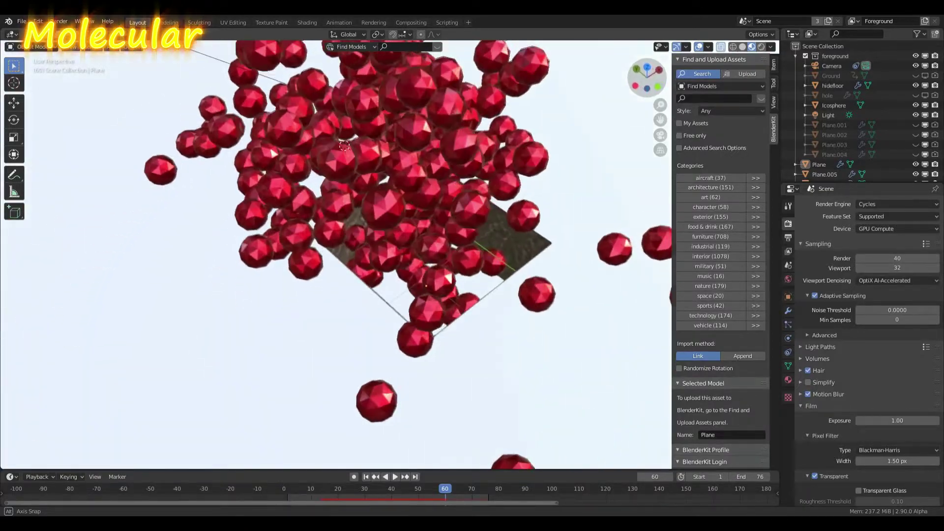
pyautogui.moveTo(398, 136)
pyautogui.mouseDown(button='middle')
pyautogui.moveTo(591, 219)
pyautogui.moveTo(616, 442)
pyautogui.moveTo(538, 396)
pyautogui.moveTo(227, 360)
pyautogui.moveTo(168, 216)
pyautogui.moveTo(101, 247)
pyautogui.moveTo(135, 398)
pyautogui.moveTo(152, 284)
pyautogui.moveTo(246, 105)
pyautogui.mouseUp(button='middle')
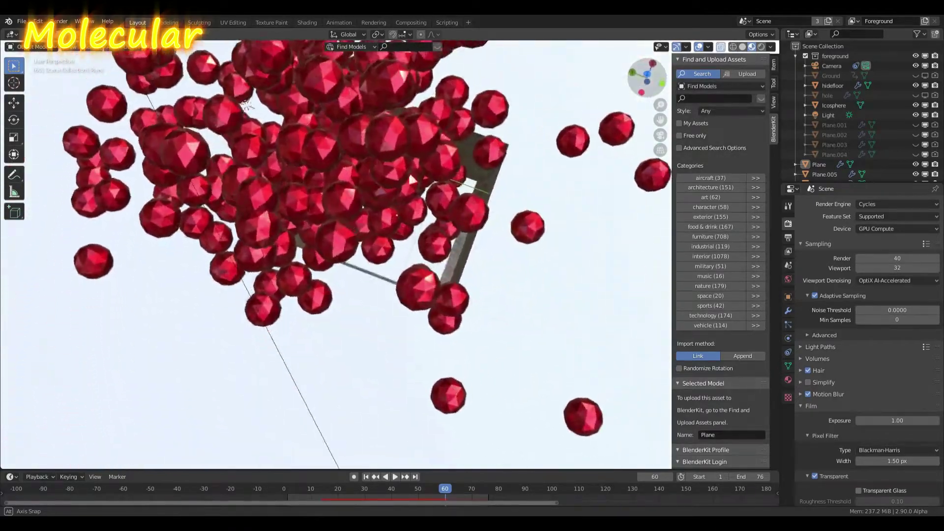
pyautogui.moveTo(649, 87); pyautogui.dragTo(649, 87)
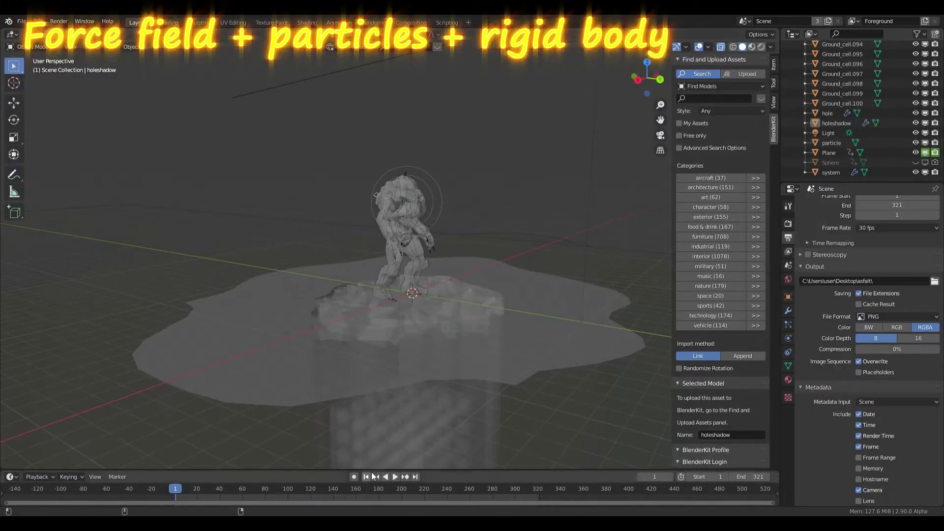
# Start the force field playback and orbit down to a top view of the hole.
pyautogui.click(394, 476)
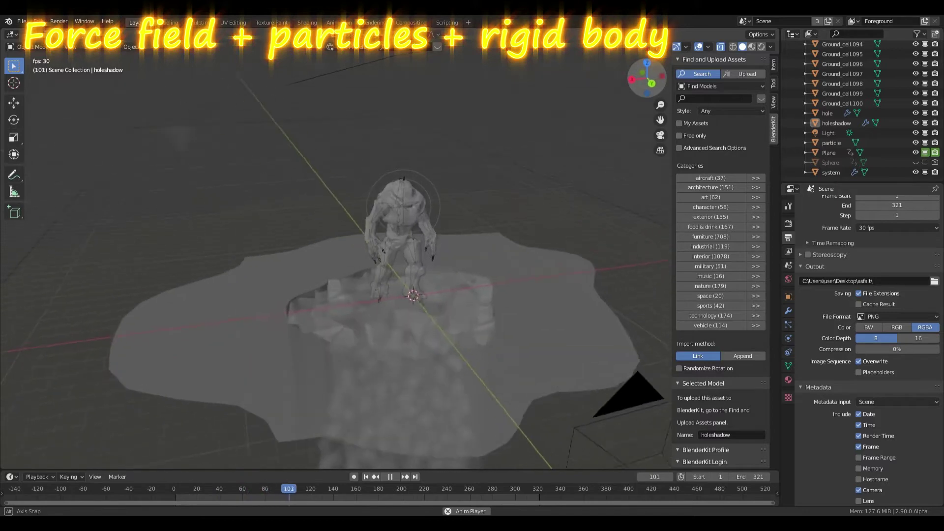
pyautogui.moveTo(344, 246); pyautogui.dragTo(374, 207, button='middle')
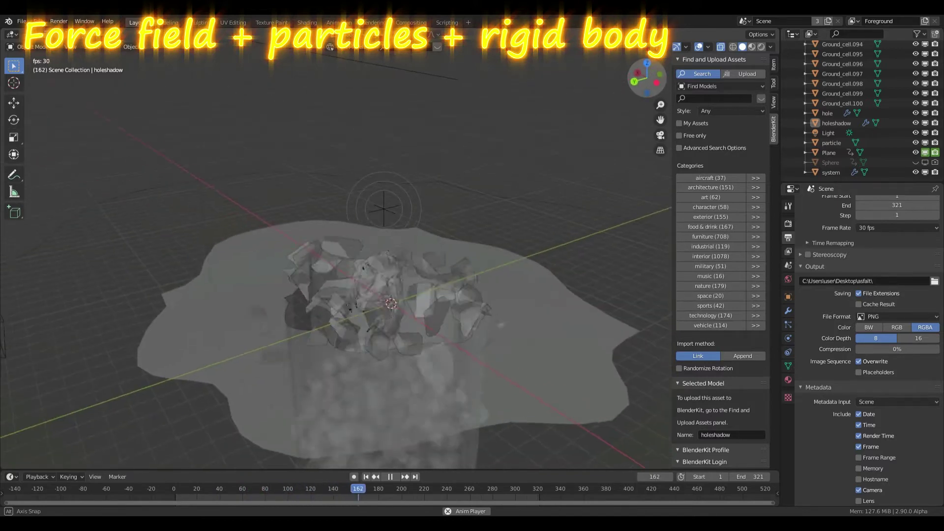
pyautogui.moveTo(345, 295)
pyautogui.mouseDown(button='middle')
pyautogui.moveTo(344, 222)
pyautogui.moveTo(345, 270)
pyautogui.moveTo(369, 354)
pyautogui.mouseUp(button='middle')
pyautogui.moveTo(369, 286)
pyautogui.mouseDown(button='middle')
pyautogui.moveTo(423, 255)
pyautogui.moveTo(384, 315)
pyautogui.mouseUp(button='middle')
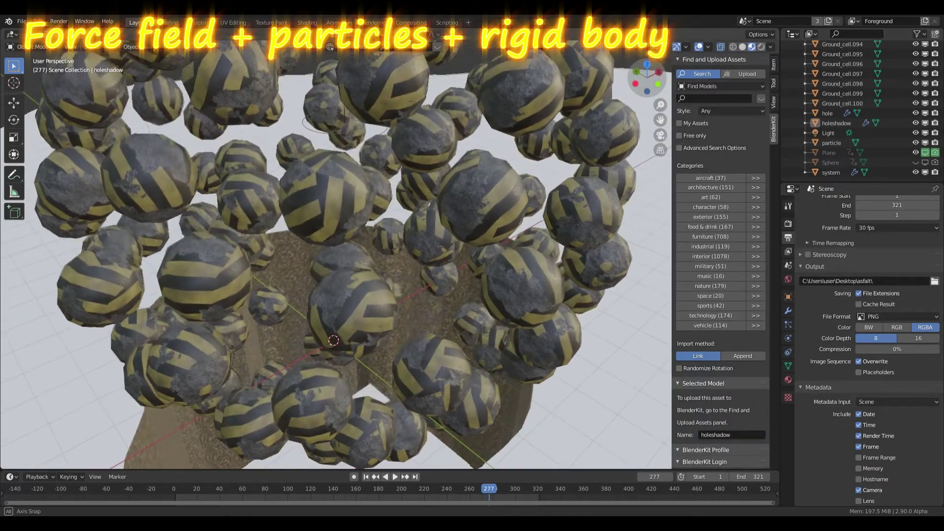
# Circle the striped and magenta spheres in the hole, zooming out to a near top-down view.
pyautogui.moveTo(344, 460); pyautogui.dragTo(365, 459, button='middle')
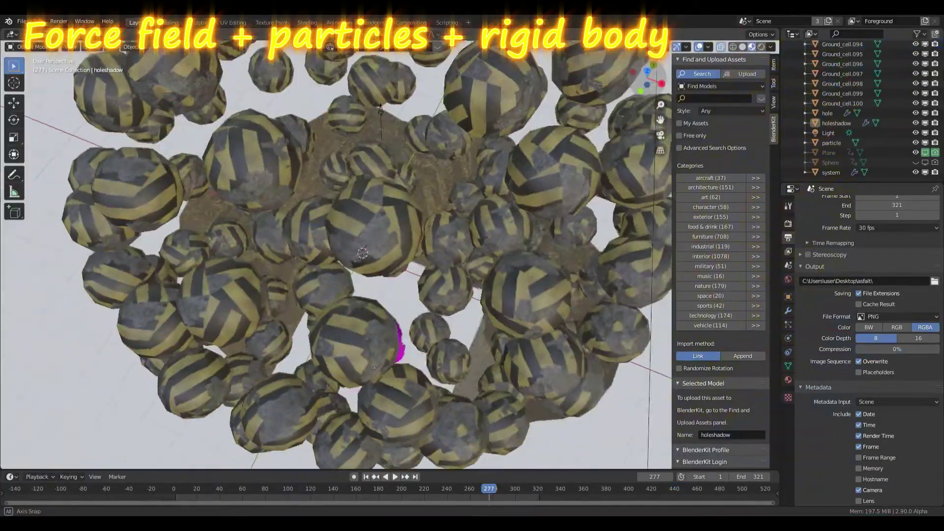
pyautogui.moveTo(365, 460); pyautogui.dragTo(378, 457, button='middle')
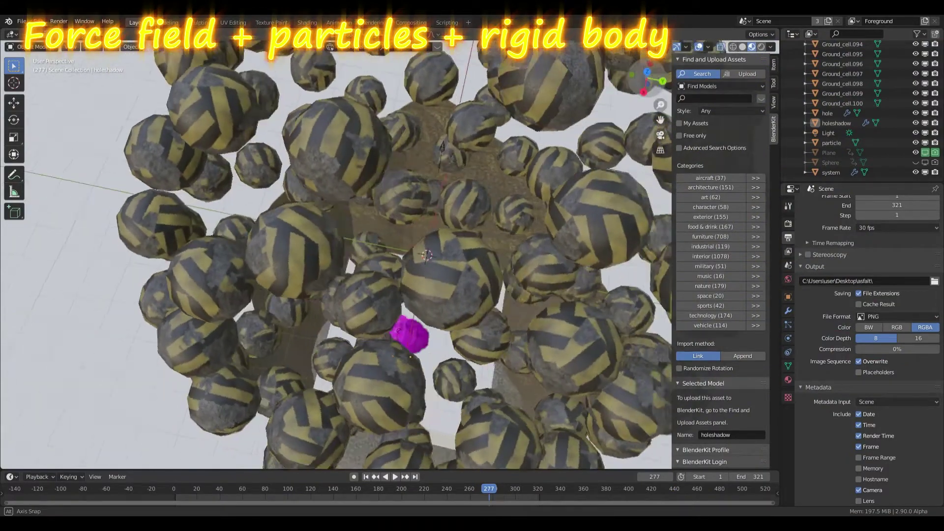
pyautogui.moveTo(379, 458)
pyautogui.mouseDown(button='middle')
pyautogui.moveTo(460, 464)
pyautogui.moveTo(472, 443)
pyautogui.mouseUp(button='middle')
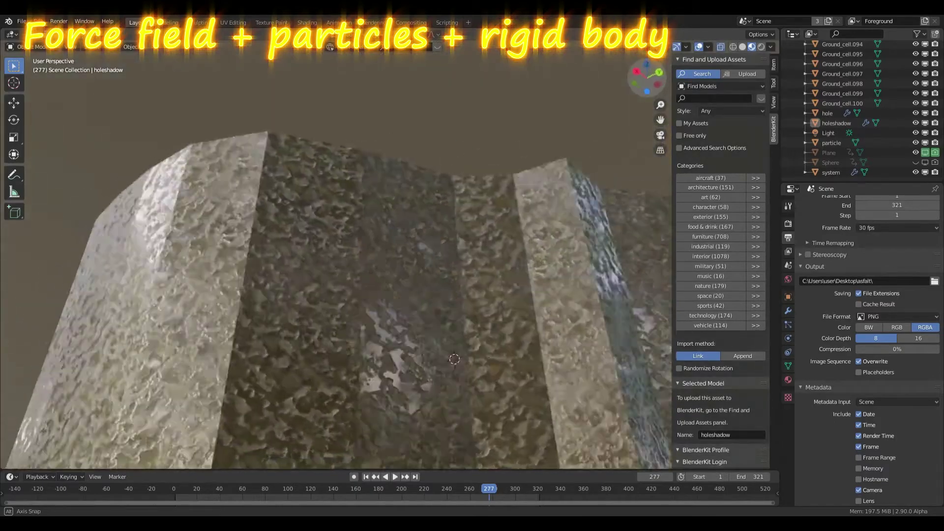
pyautogui.moveTo(455, 359); pyautogui.dragTo(437, 367, button='middle')
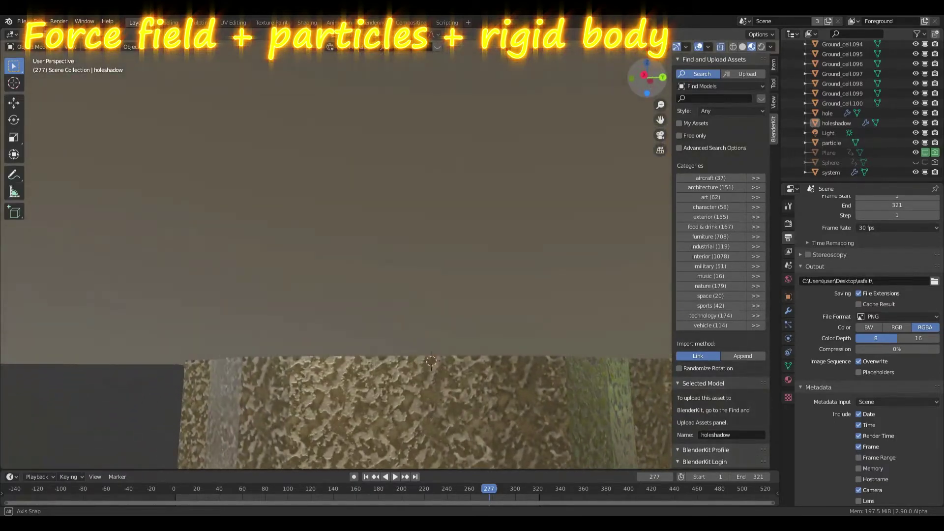
pyautogui.scroll(-4, 335, 254)
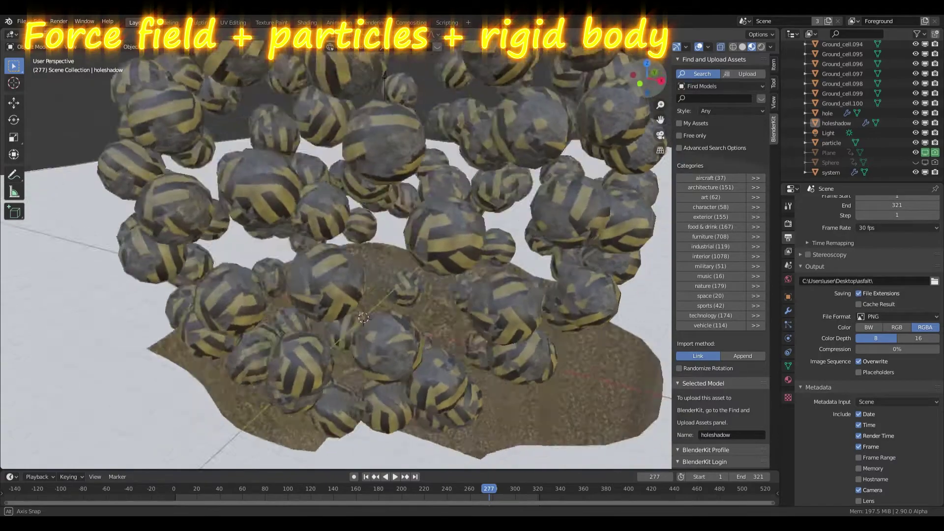
pyautogui.moveTo(385, 75); pyautogui.dragTo(333, 175, button='middle')
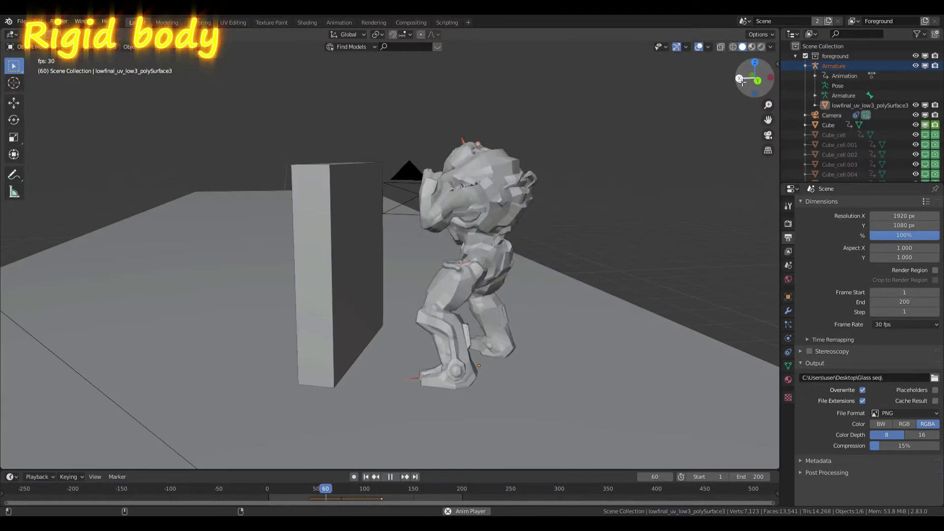
# Pause the rigid body demo mid-shatter and orbit around the armoured figure and flying wall shards.
pyautogui.moveTo(394, 246)
pyautogui.mouseDown(button='middle')
pyautogui.moveTo(374, 206)
pyautogui.moveTo(275, 327)
pyautogui.moveTo(256, 403)
pyautogui.moveTo(344, 295)
pyautogui.mouseUp(button='middle')
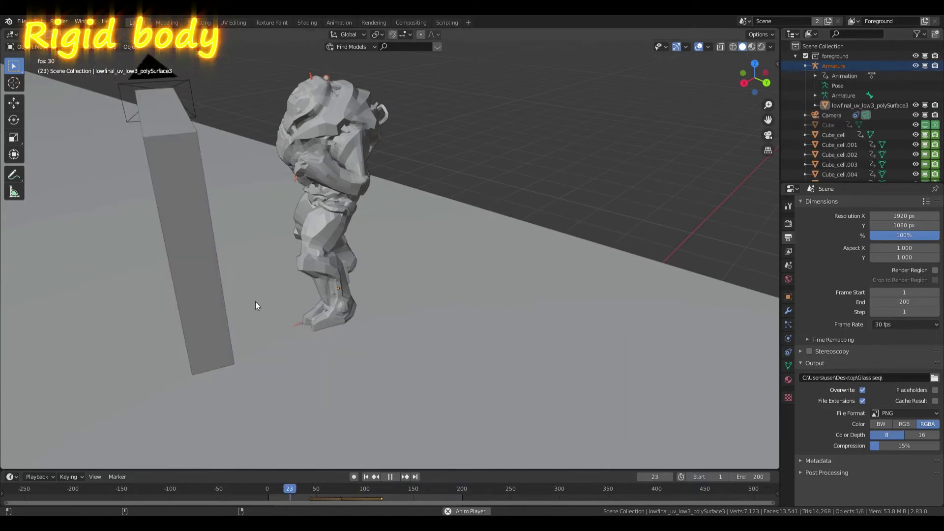
pyautogui.click(393, 478)
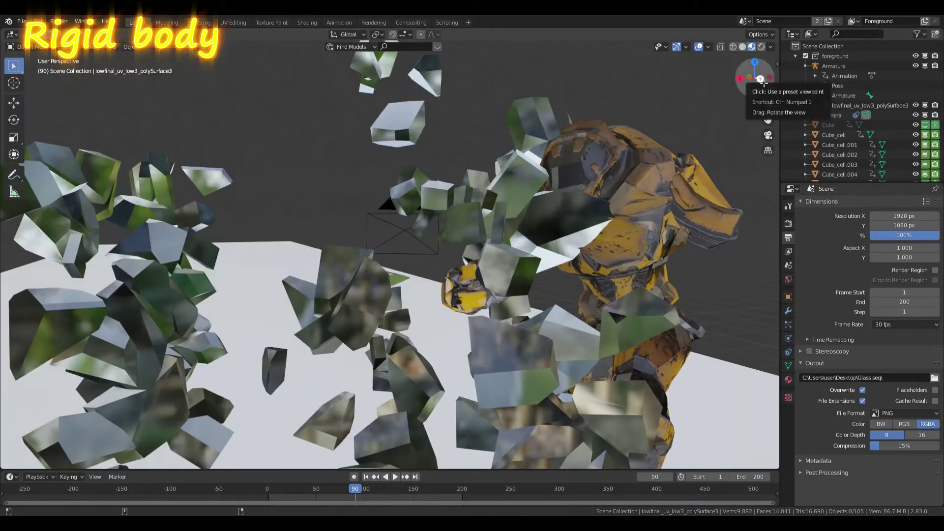
pyautogui.moveTo(763, 81); pyautogui.dragTo(368, 204)
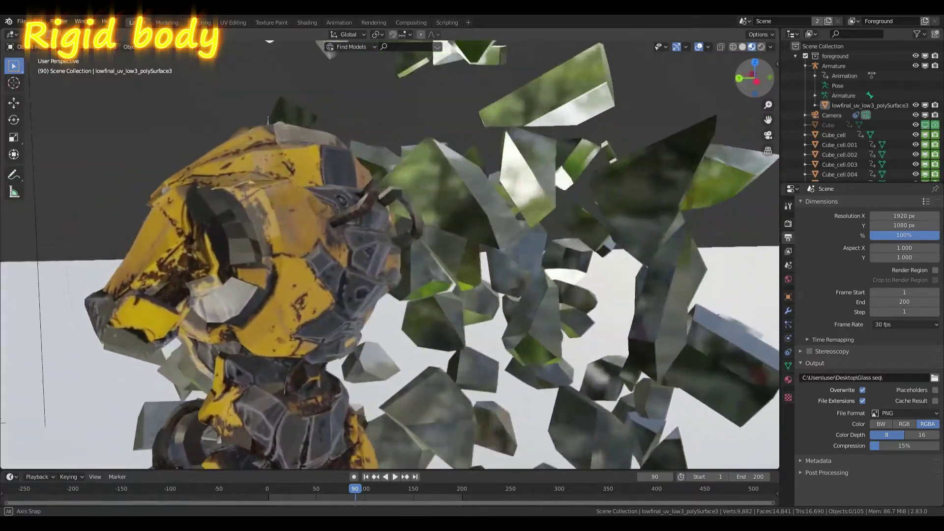
pyautogui.moveTo(367, 204)
pyautogui.mouseDown()
pyautogui.moveTo(69, 387)
pyautogui.moveTo(356, 299)
pyautogui.moveTo(673, 360)
pyautogui.mouseUp()
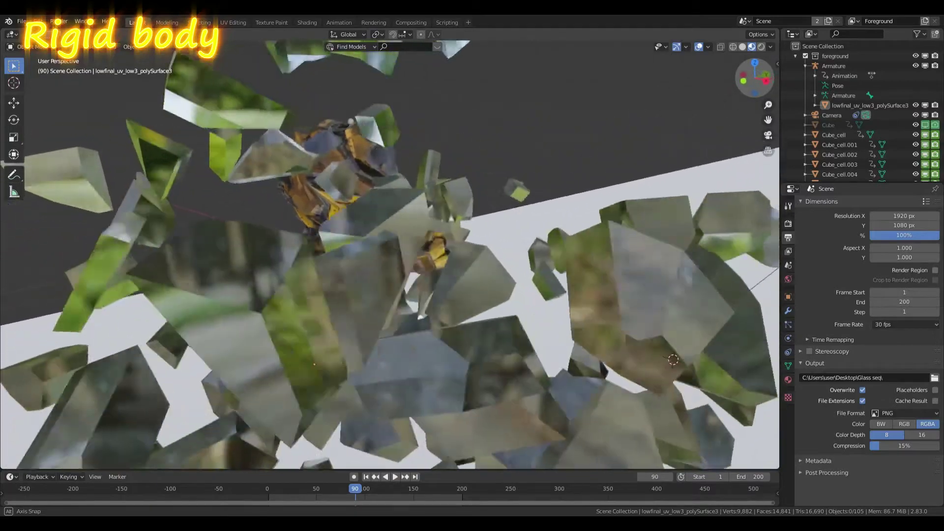
pyautogui.moveTo(674, 359)
pyautogui.mouseDown(button='middle')
pyautogui.moveTo(492, 349)
pyautogui.moveTo(608, 221)
pyautogui.moveTo(490, 241)
pyautogui.moveTo(393, 285)
pyautogui.moveTo(314, 276)
pyautogui.mouseUp(button='middle')
# Orbit and zoom around the figure as the cracked wall collapses into textured stone rubble.
pyautogui.moveTo(553, 96); pyautogui.dragTo(522, 145, button='middle')
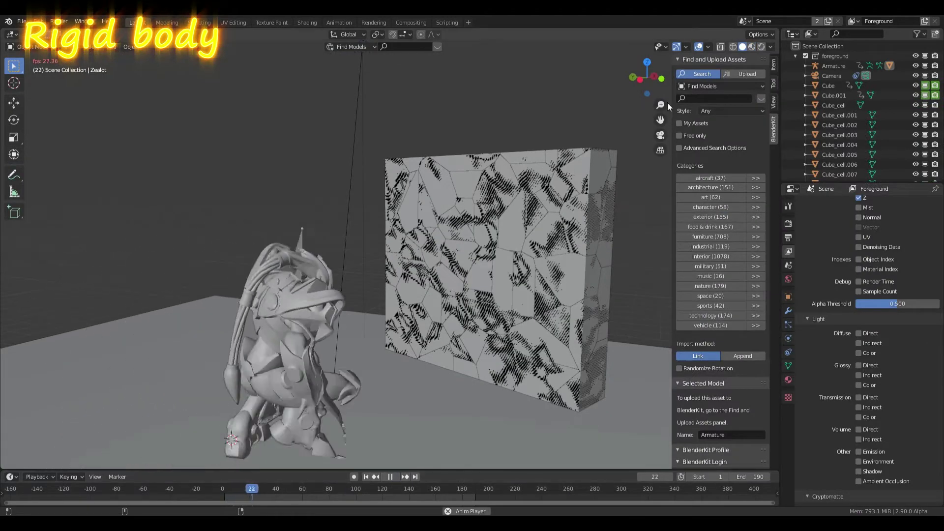
pyautogui.moveTo(647, 77); pyautogui.dragTo(650, 78)
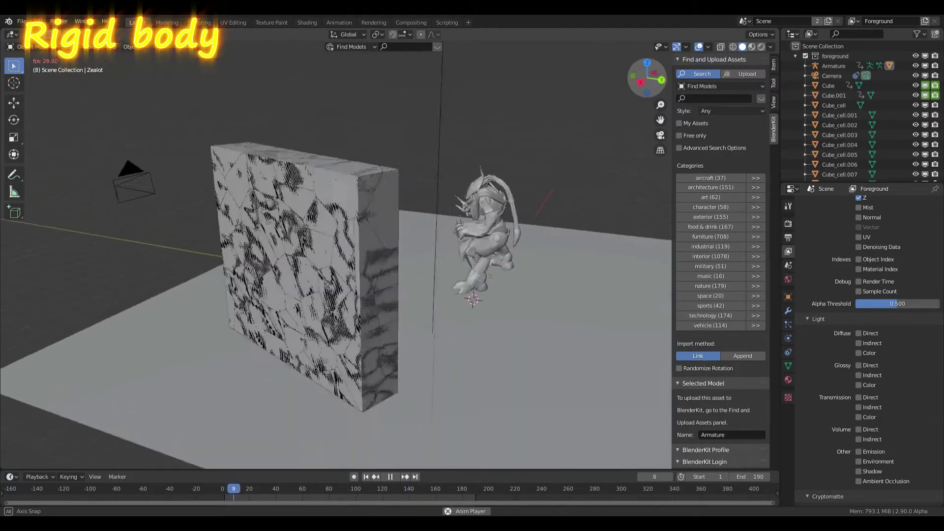
pyautogui.moveTo(647, 77); pyautogui.dragTo(654, 72)
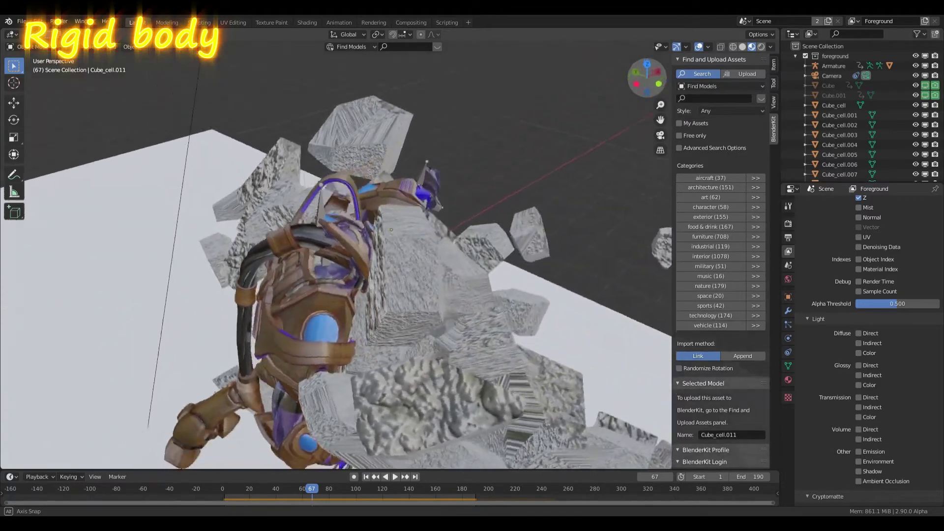
pyautogui.moveTo(335, 246)
pyautogui.mouseDown(button='middle')
pyautogui.moveTo(295, 216)
pyautogui.moveTo(285, 197)
pyautogui.moveTo(295, 187)
pyautogui.moveTo(325, 241)
pyautogui.moveTo(286, 221)
pyautogui.mouseUp(button='middle')
pyautogui.moveTo(648, 81)
pyautogui.mouseDown()
pyautogui.moveTo(580, 92)
pyautogui.moveTo(645, 78)
pyautogui.mouseUp()
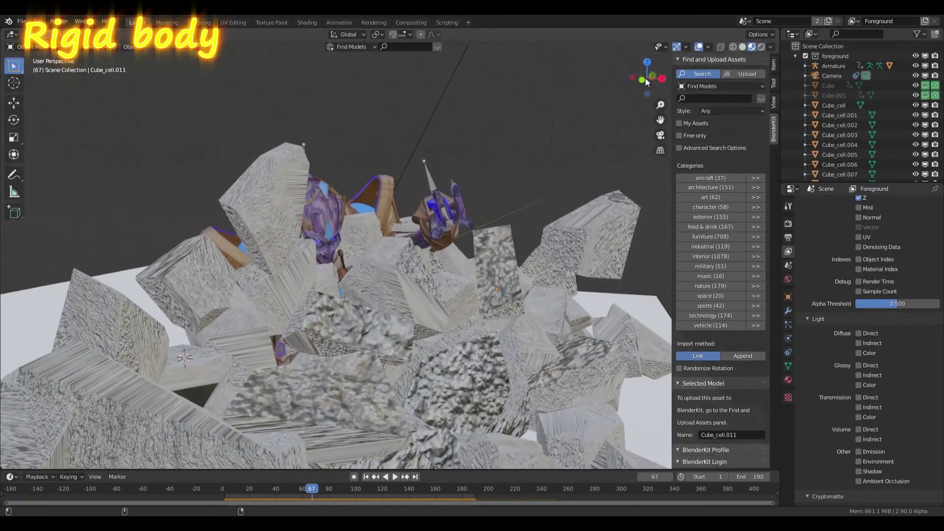